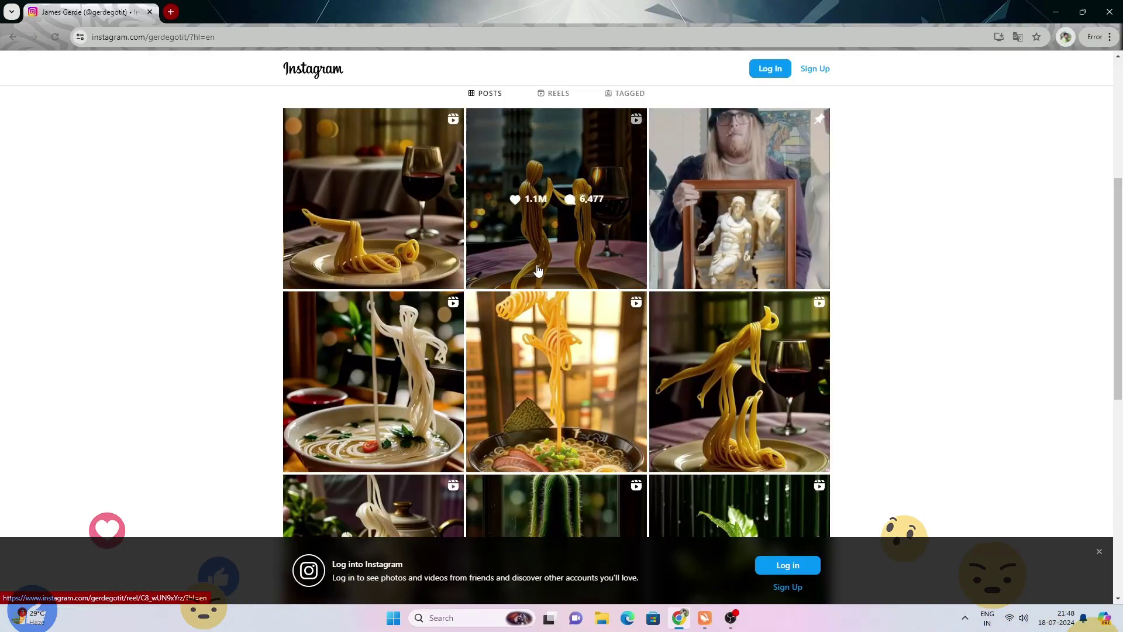
{"action": "scroll", "coordinate": [540, 237], "scroll_direction": "down", "scroll_amount": 1}
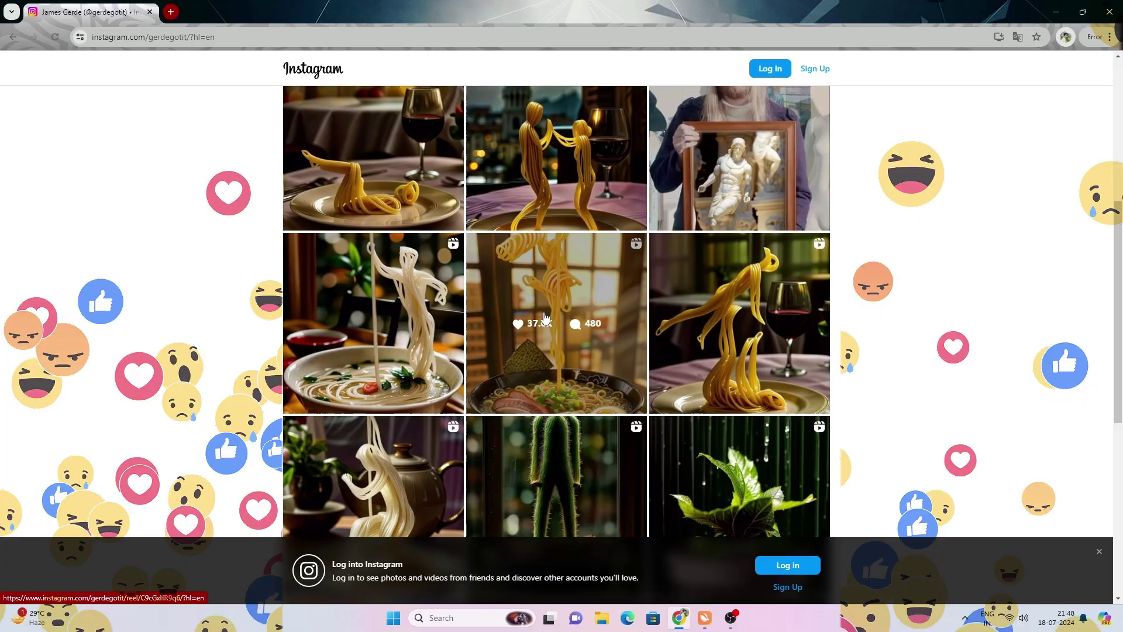
{"action": "scroll", "coordinate": [744, 299], "scroll_direction": "down", "scroll_amount": 1}
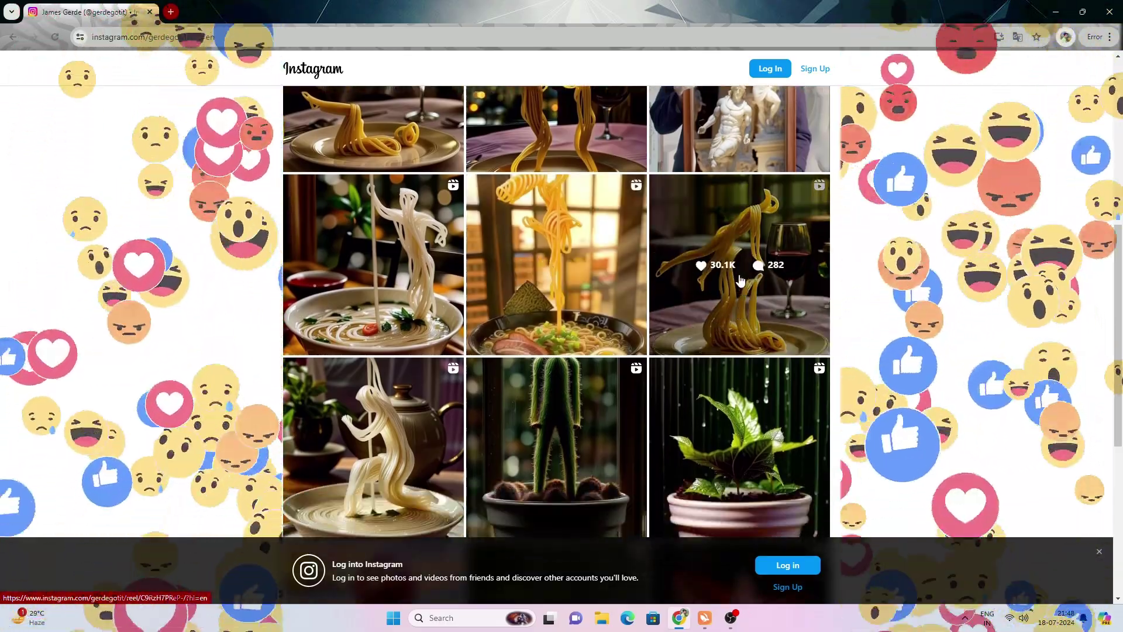
{"action": "scroll", "coordinate": [744, 298], "scroll_direction": "down", "scroll_amount": 2}
{"action": "scroll", "coordinate": [544, 334], "scroll_direction": "down", "scroll_amount": 2}
{"action": "scroll", "coordinate": [544, 333], "scroll_direction": "down", "scroll_amount": 1}
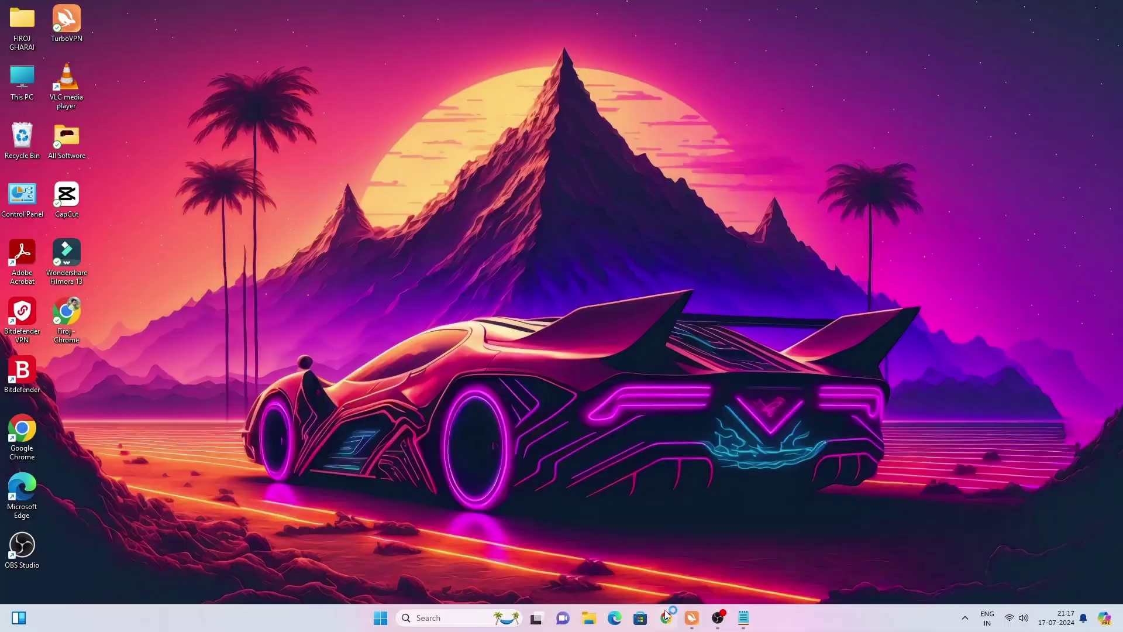
Open bing.com in Chrome and reach Bing Image Creator through the signed-in profile
{"action": "left_click", "coordinate": [666, 617]}
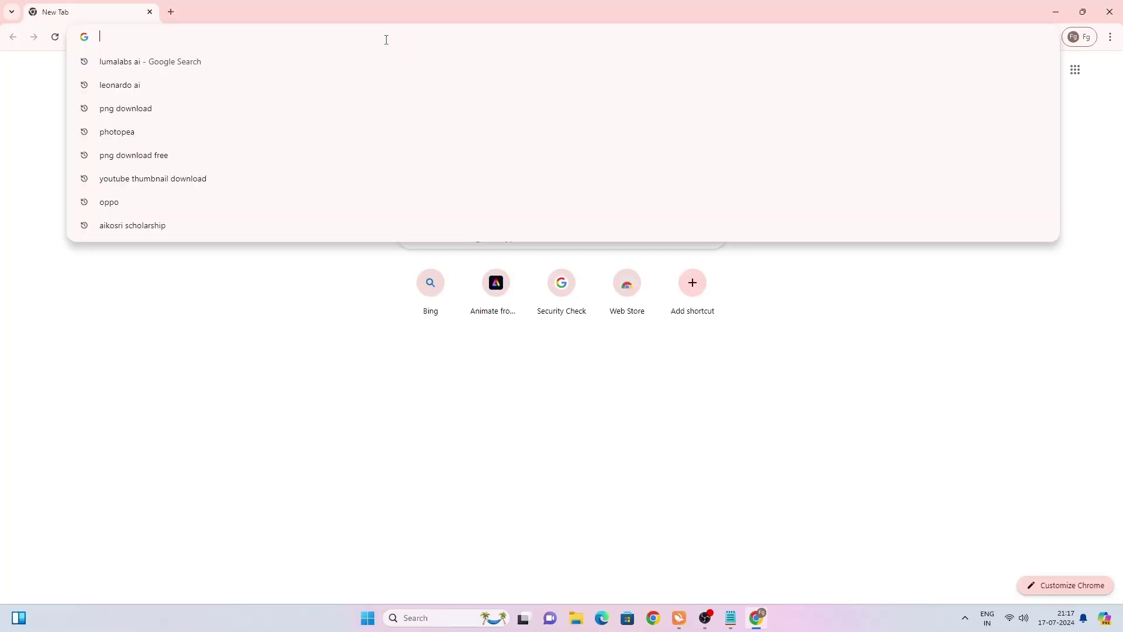
{"action": "type", "text": "bing"}
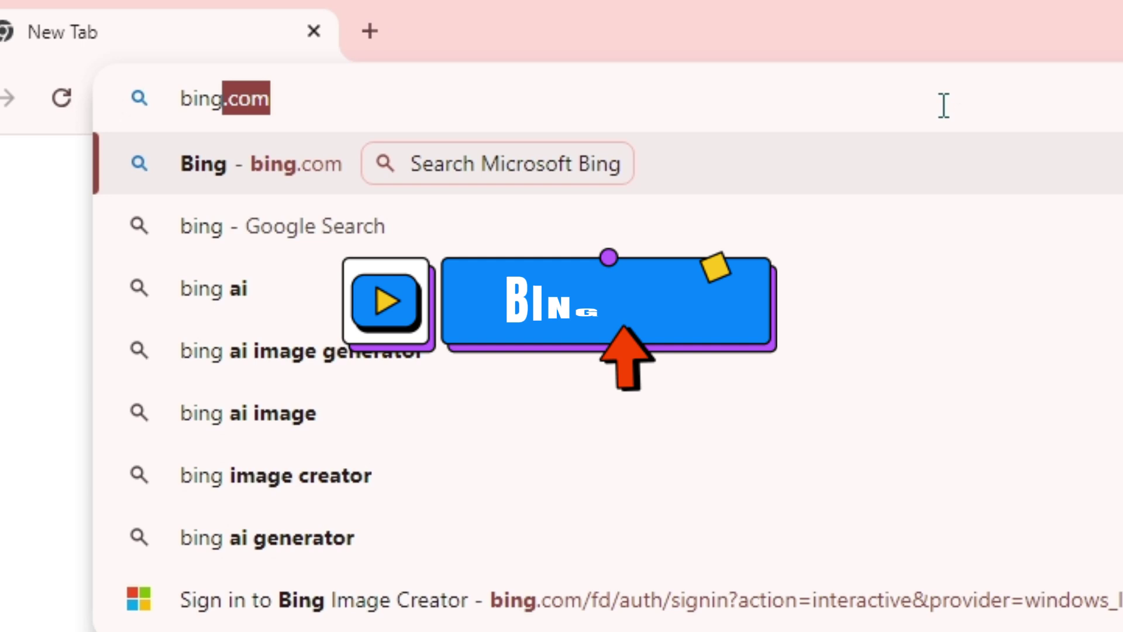
{"action": "type", "text": "."}
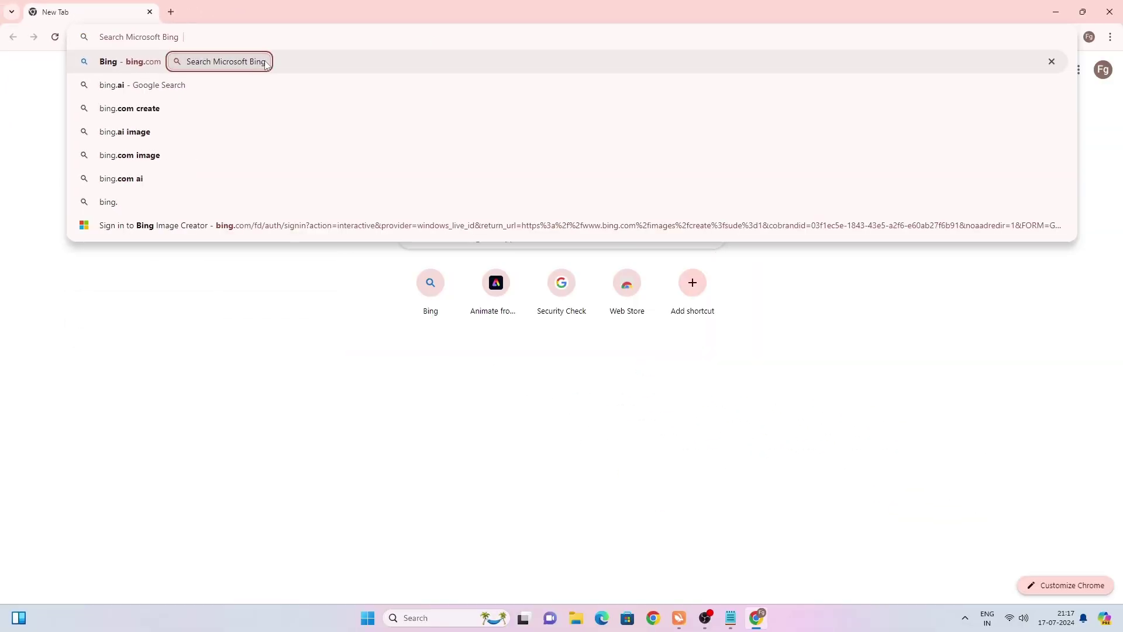
{"action": "key", "text": "Return"}
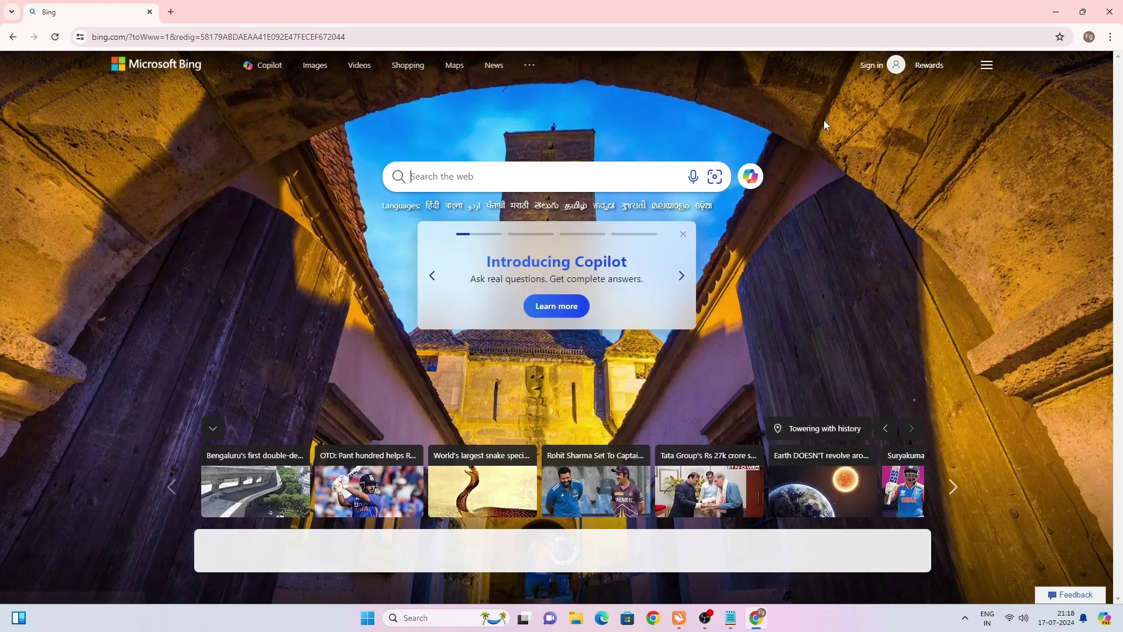
{"action": "left_click", "coordinate": [893, 66]}
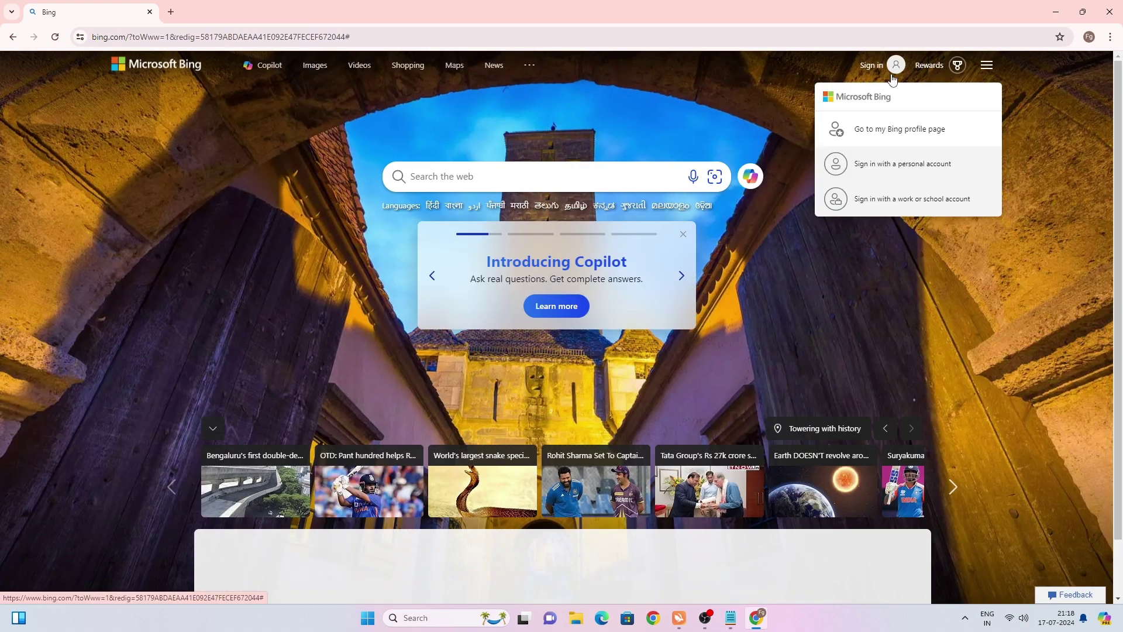
{"action": "left_click", "coordinate": [900, 132]}
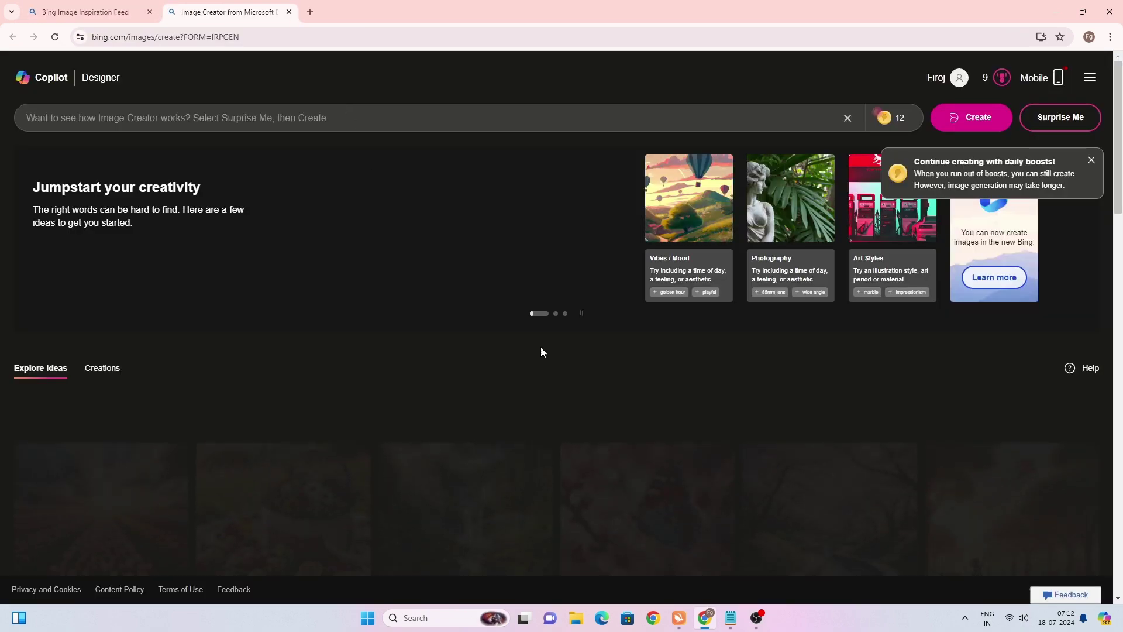
Copy the autumn-leaves figure prompt paragraph from Notepad
{"action": "left_click", "coordinate": [729, 618]}
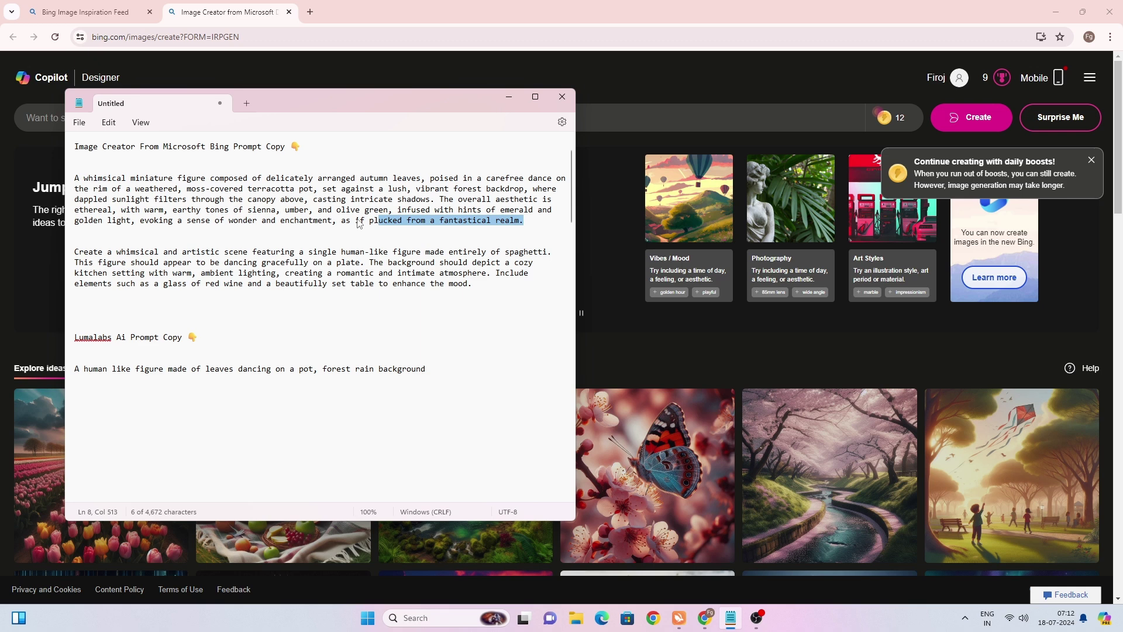
{"action": "left_click_drag", "start_coordinate": [358, 224], "coordinate": [74, 178]}
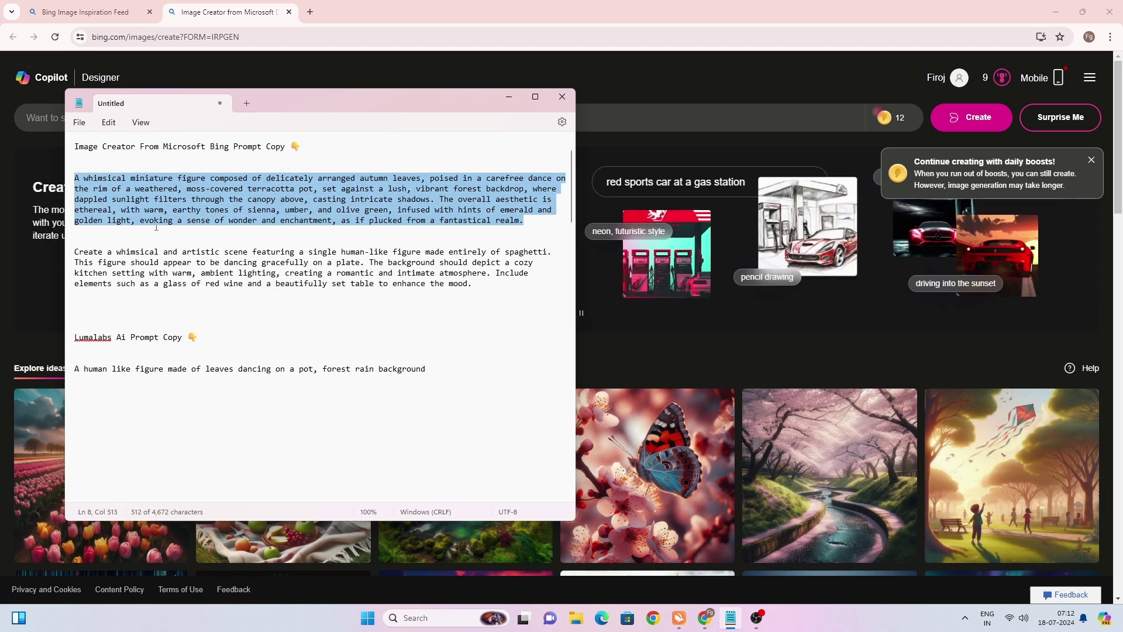
{"action": "left_click", "coordinate": [508, 97]}
Paste the leaf-figure prompt into Image Creator and generate images
{"action": "left_click", "coordinate": [213, 116]}
{"action": "key", "text": "ctrl+v"}
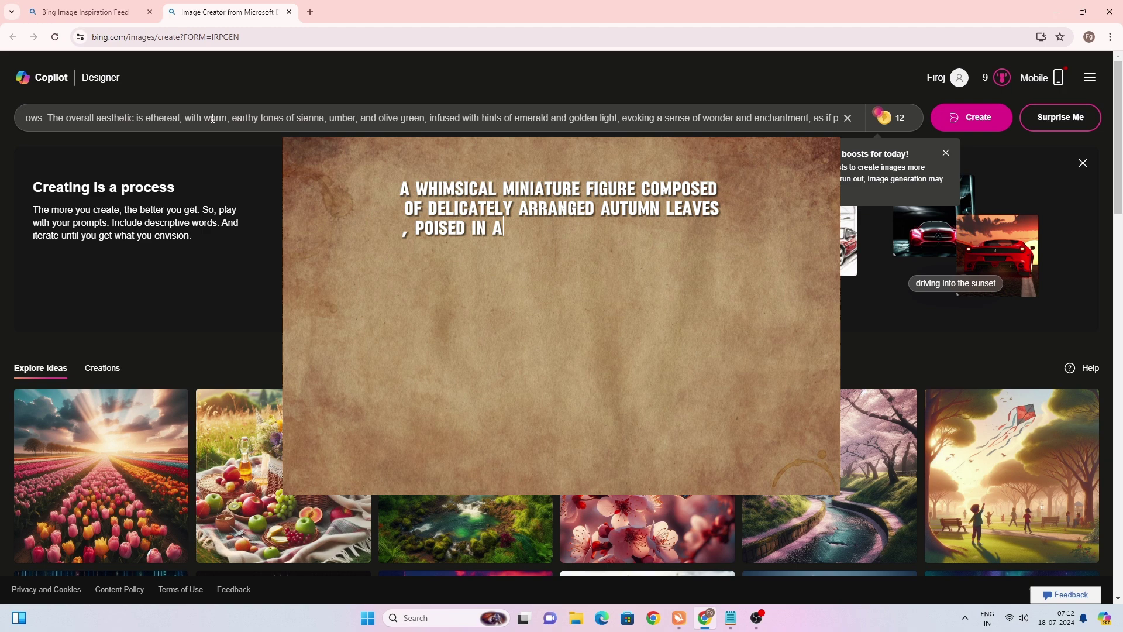
{"action": "left_click", "coordinate": [972, 117]}
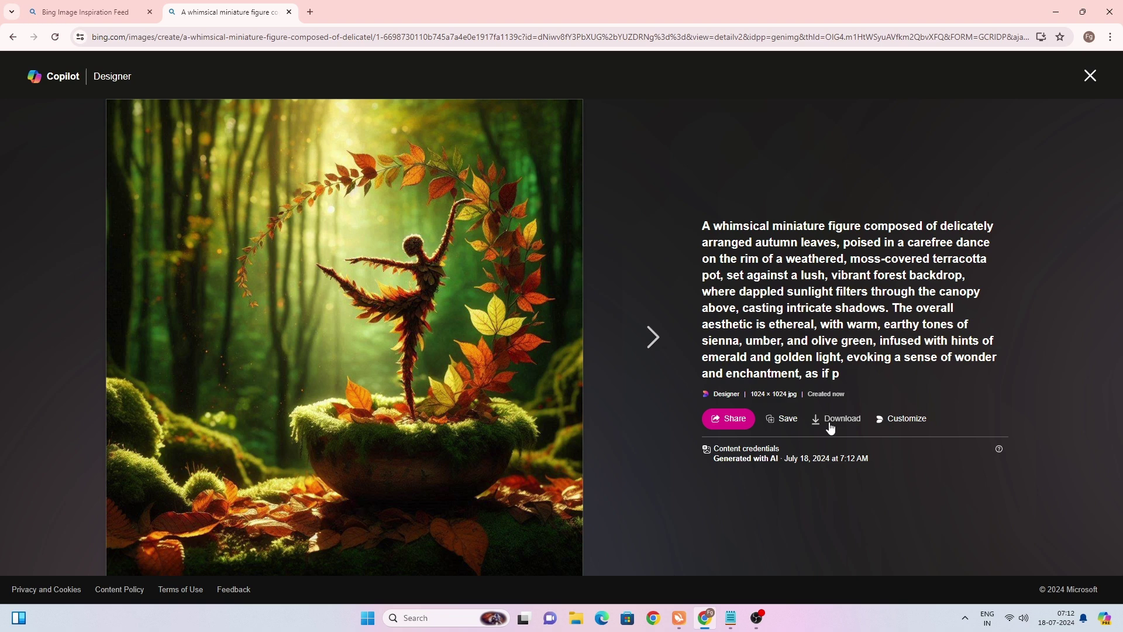
Download all four leaf-figure images, close the viewer, and clear the prompt box
{"action": "left_click", "coordinate": [836, 419]}
{"action": "left_click", "coordinate": [650, 337]}
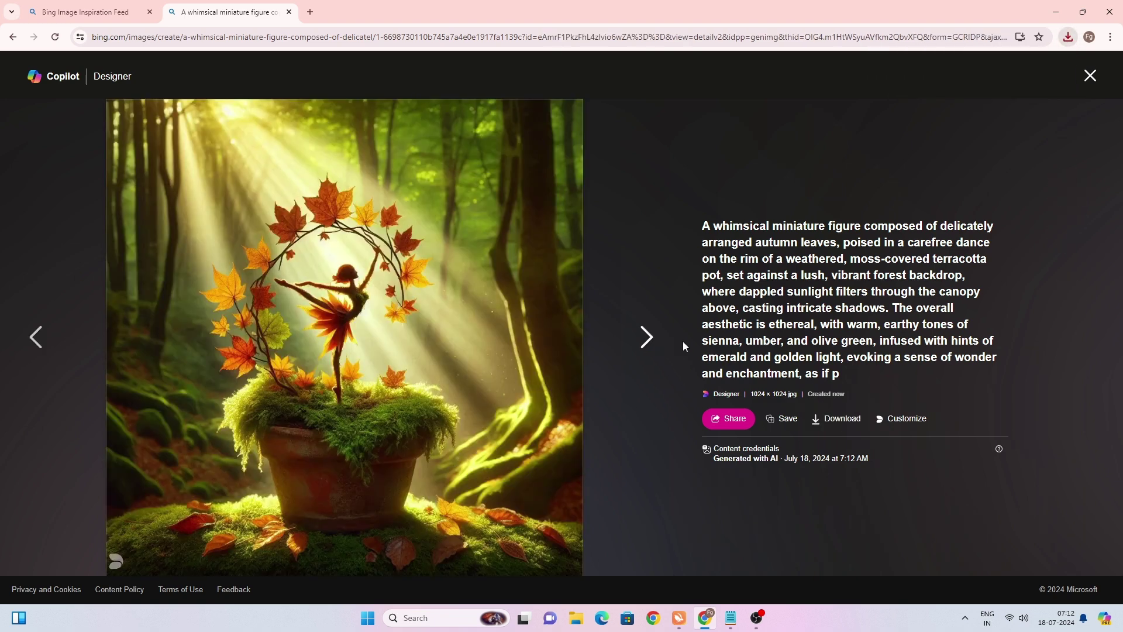
{"action": "left_click", "coordinate": [836, 421]}
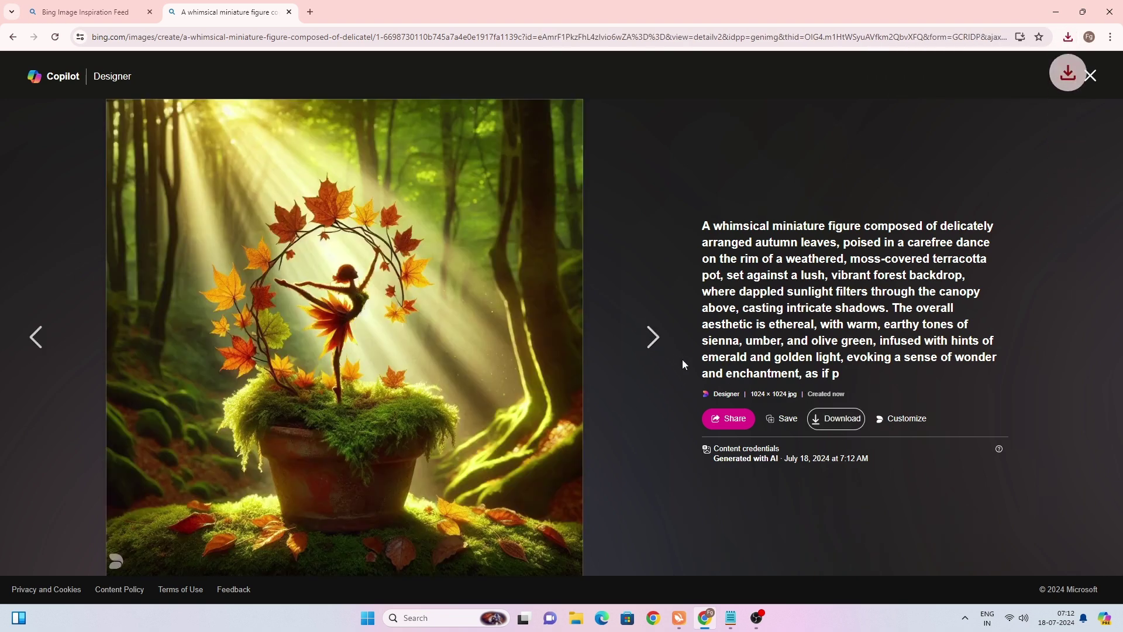
{"action": "left_click", "coordinate": [648, 341]}
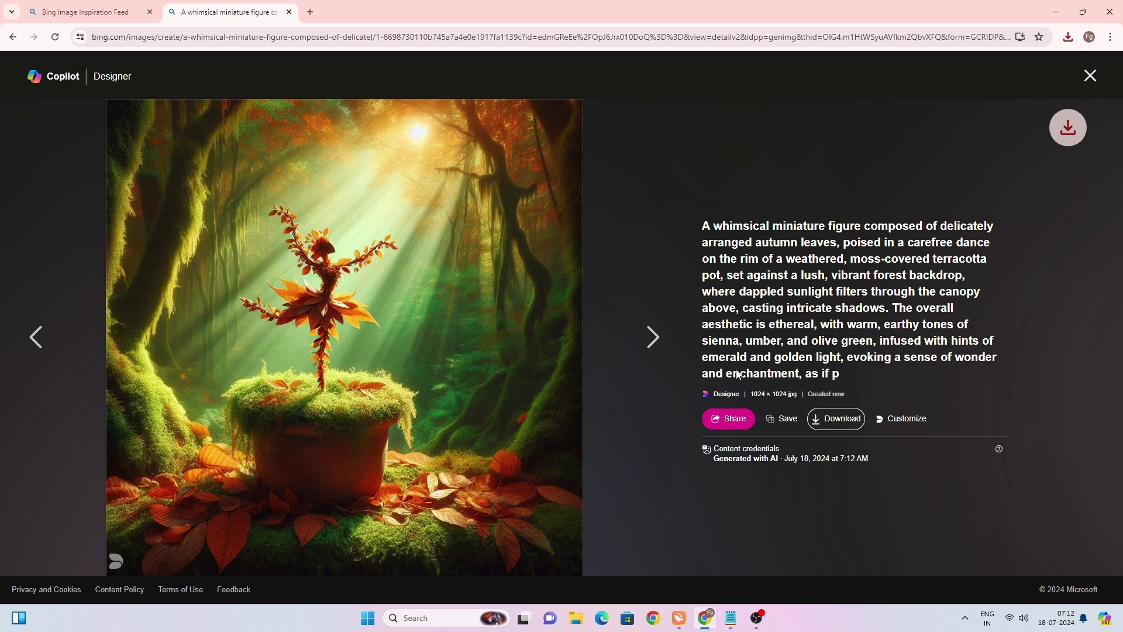
{"action": "left_click", "coordinate": [647, 339]}
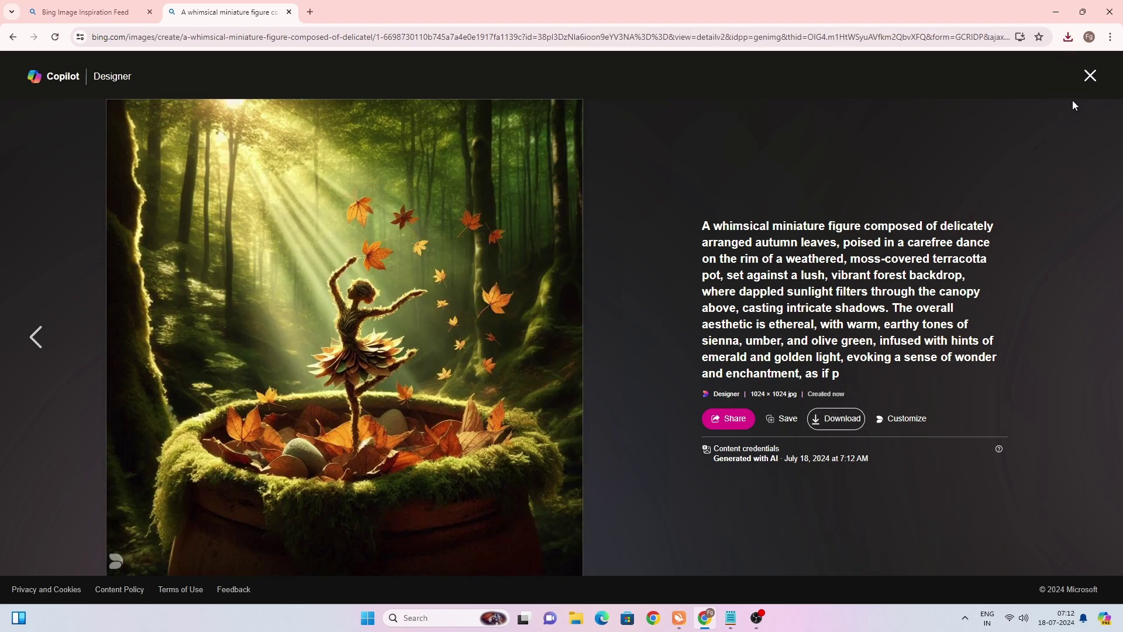
{"action": "left_click", "coordinate": [1090, 77]}
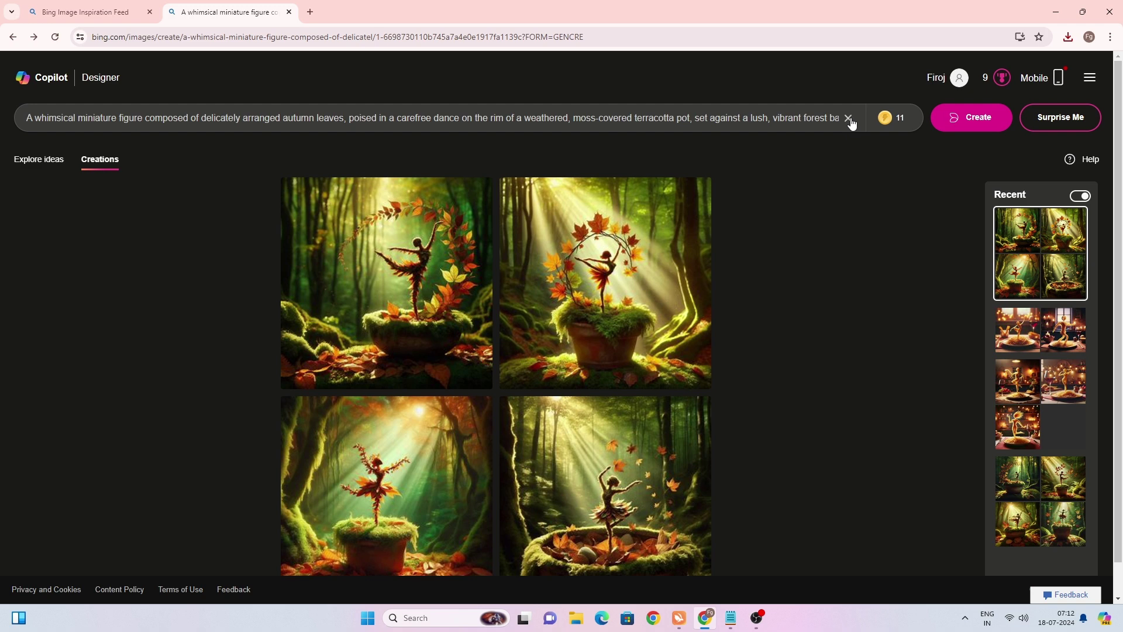
{"action": "left_click", "coordinate": [848, 118]}
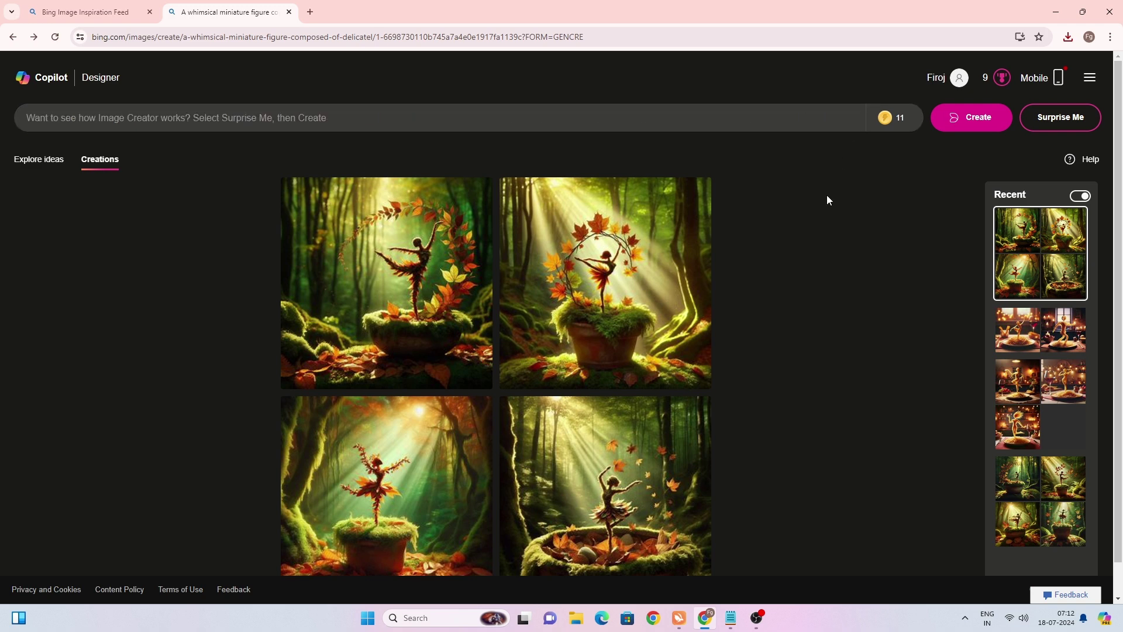
Copy the spaghetti kitchen-scene prompt from Notepad and generate images from it
{"action": "left_click", "coordinate": [732, 617]}
{"action": "left_click_drag", "start_coordinate": [474, 283], "coordinate": [427, 292]}
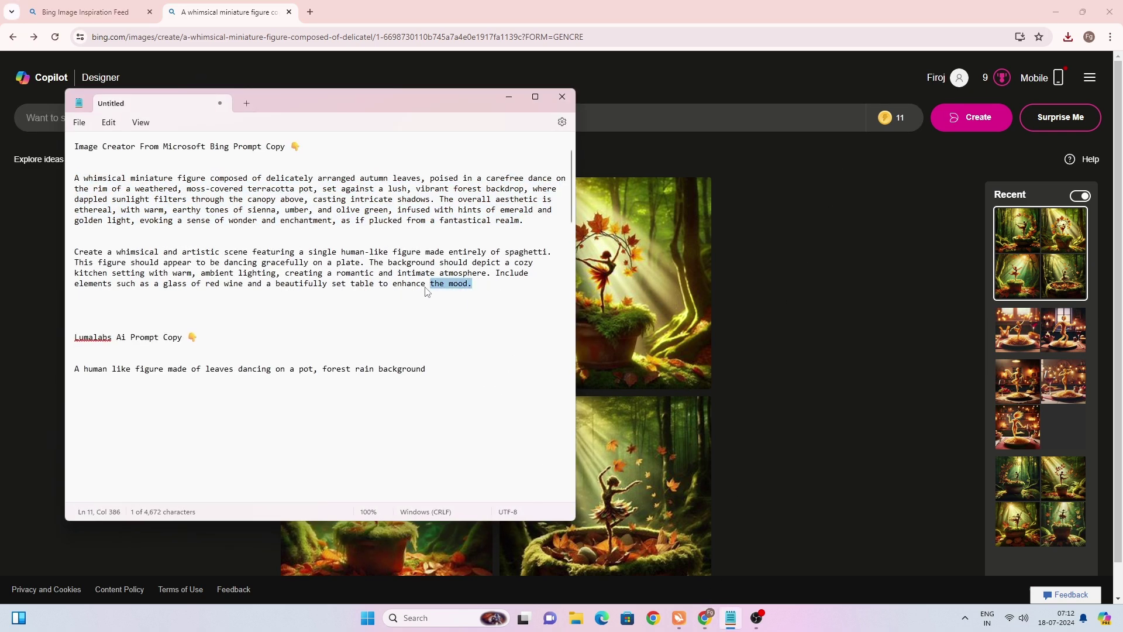
{"action": "left_click_drag", "start_coordinate": [47, 288], "coordinate": [54, 253]}
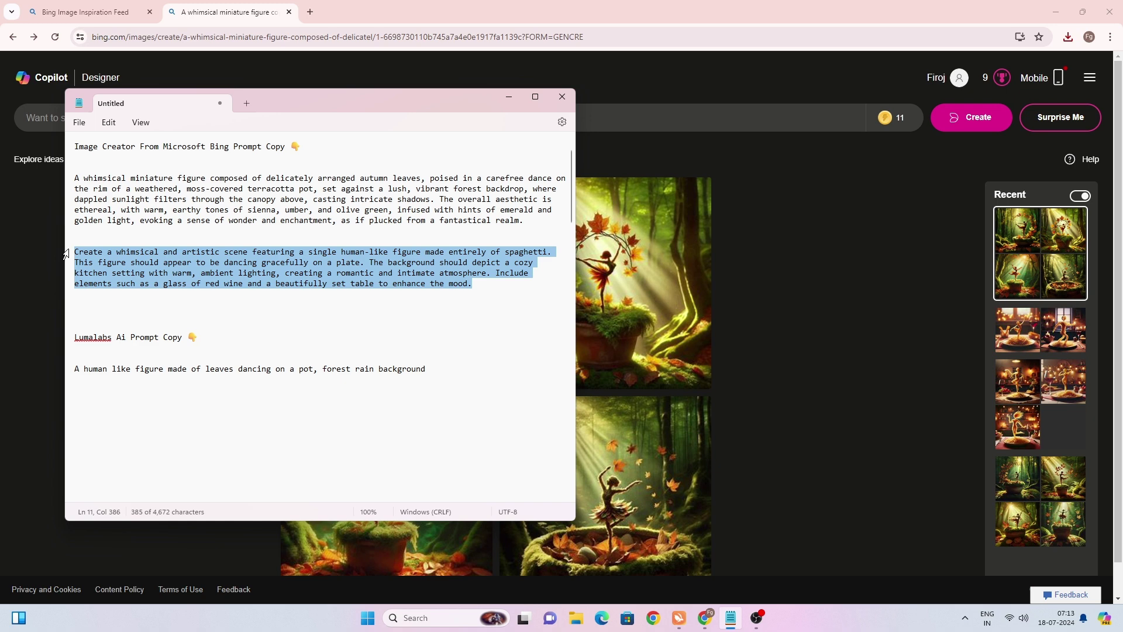
{"action": "left_click", "coordinate": [508, 96]}
{"action": "left_click", "coordinate": [436, 120]}
{"action": "key", "text": "ctrl+v"}
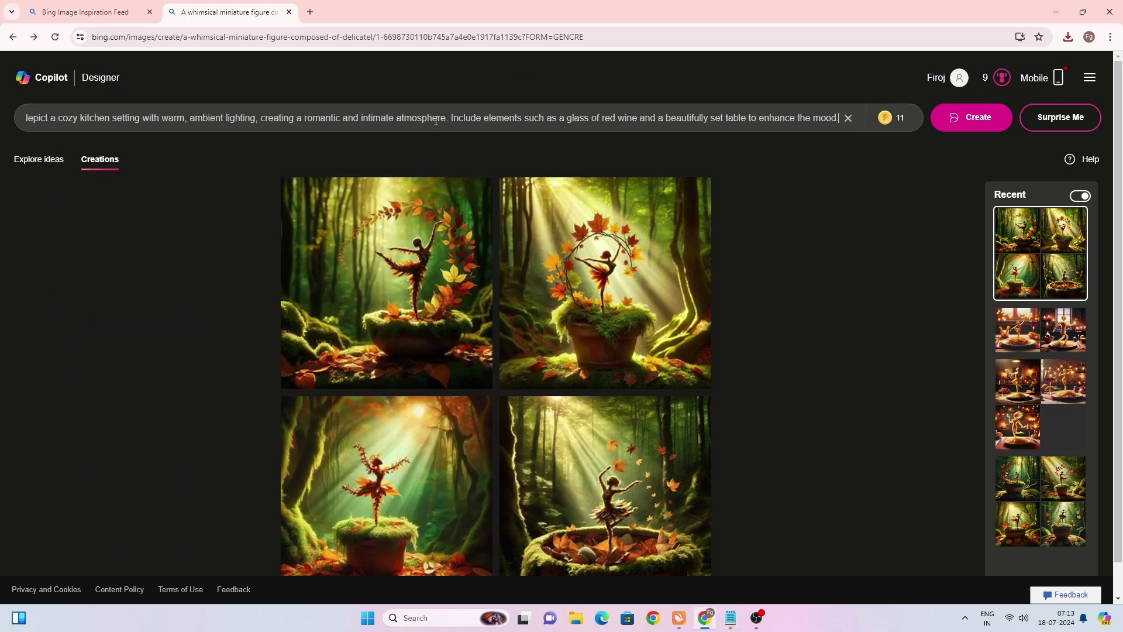
{"action": "left_click", "coordinate": [954, 121]}
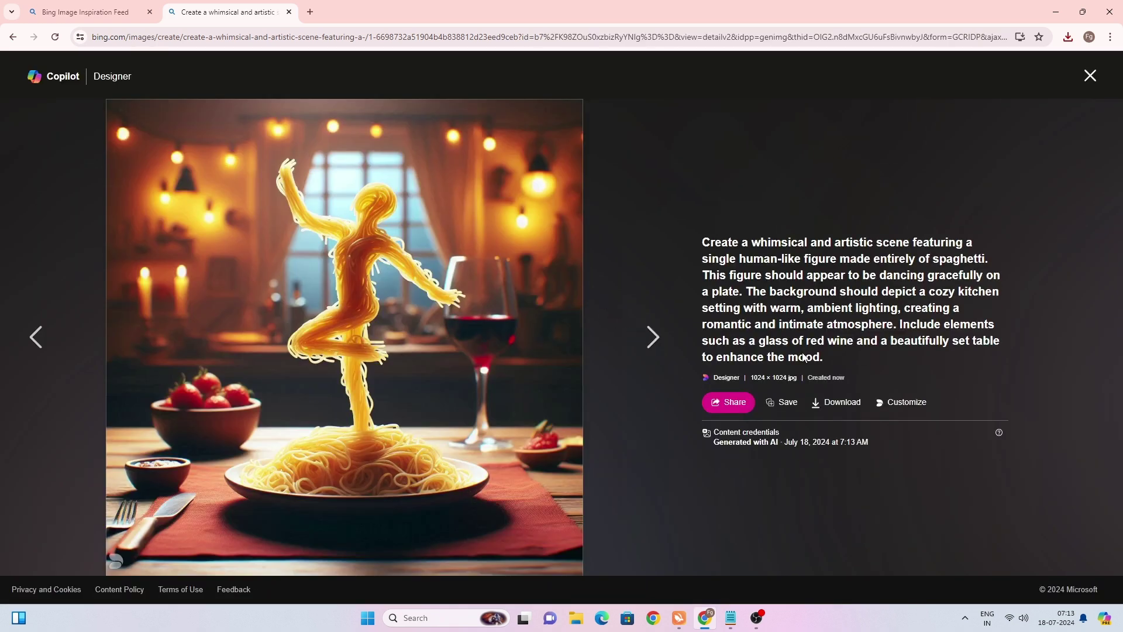
Download spaghetti-figure images from both generations, then open a new browser tab
{"action": "left_click", "coordinate": [838, 402]}
{"action": "left_click", "coordinate": [652, 337]}
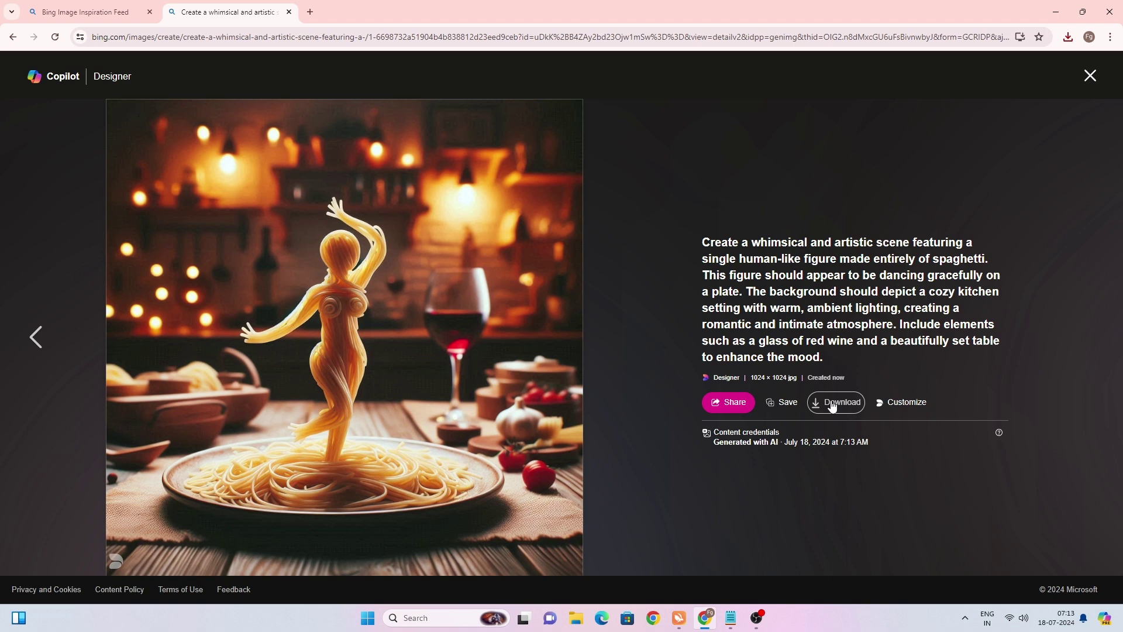
{"action": "left_click", "coordinate": [1090, 76]}
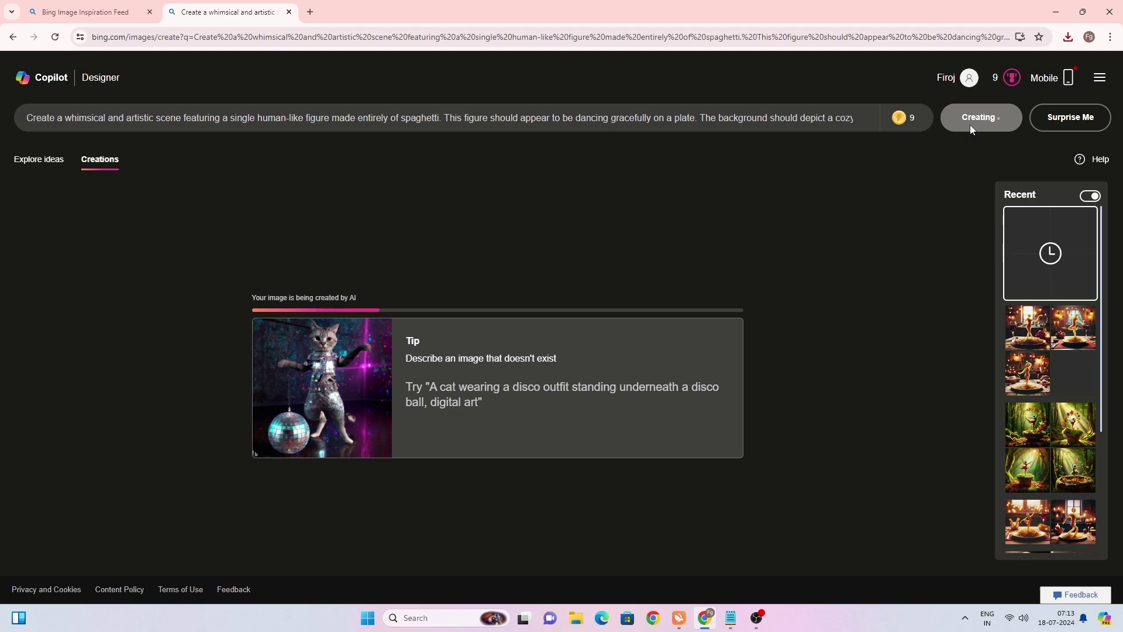
{"action": "left_click", "coordinate": [493, 310]}
{"action": "left_click", "coordinate": [837, 401]}
{"action": "key", "text": "Right"}
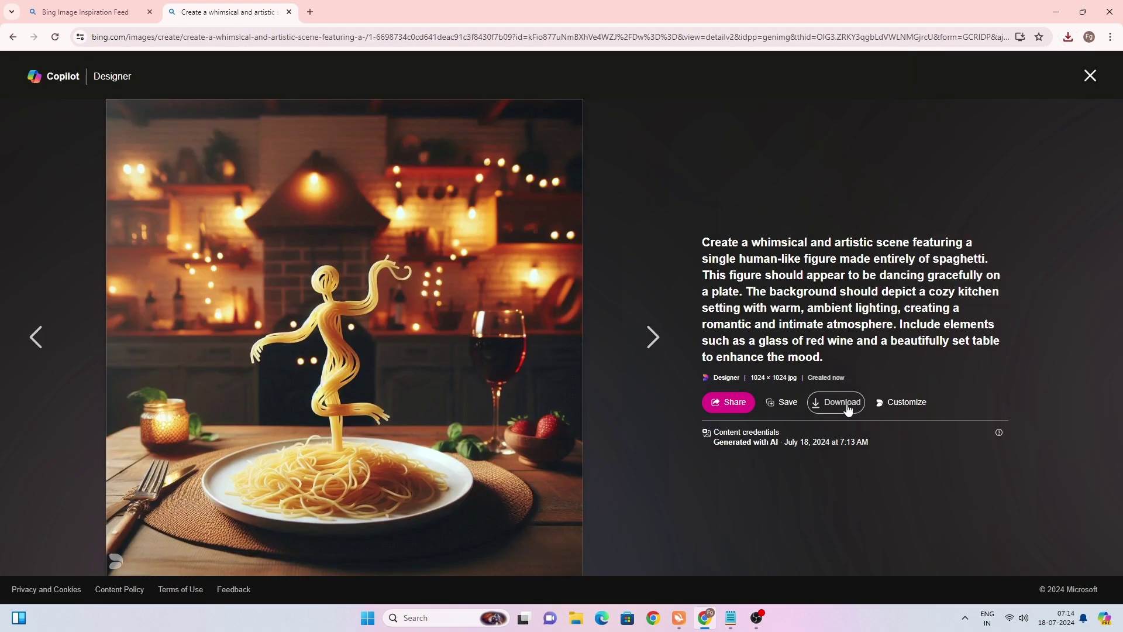
{"action": "key", "text": "Right"}
{"action": "left_click", "coordinate": [1089, 79]}
{"action": "key", "text": "ctrl+t"}
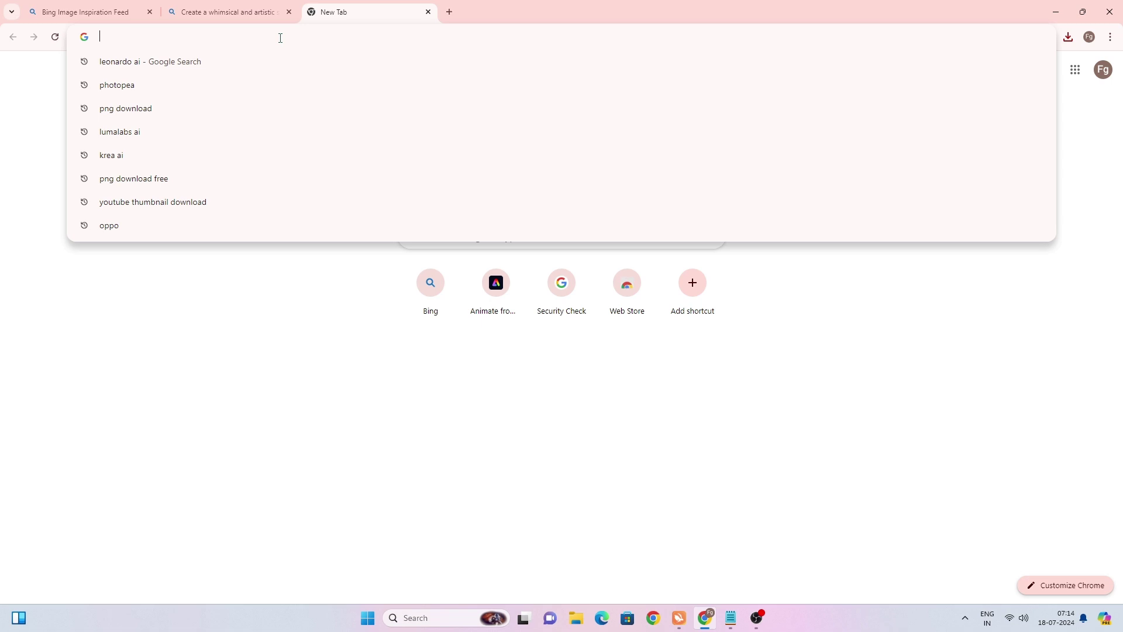
{"action": "type", "text": "lumalabs ai"}
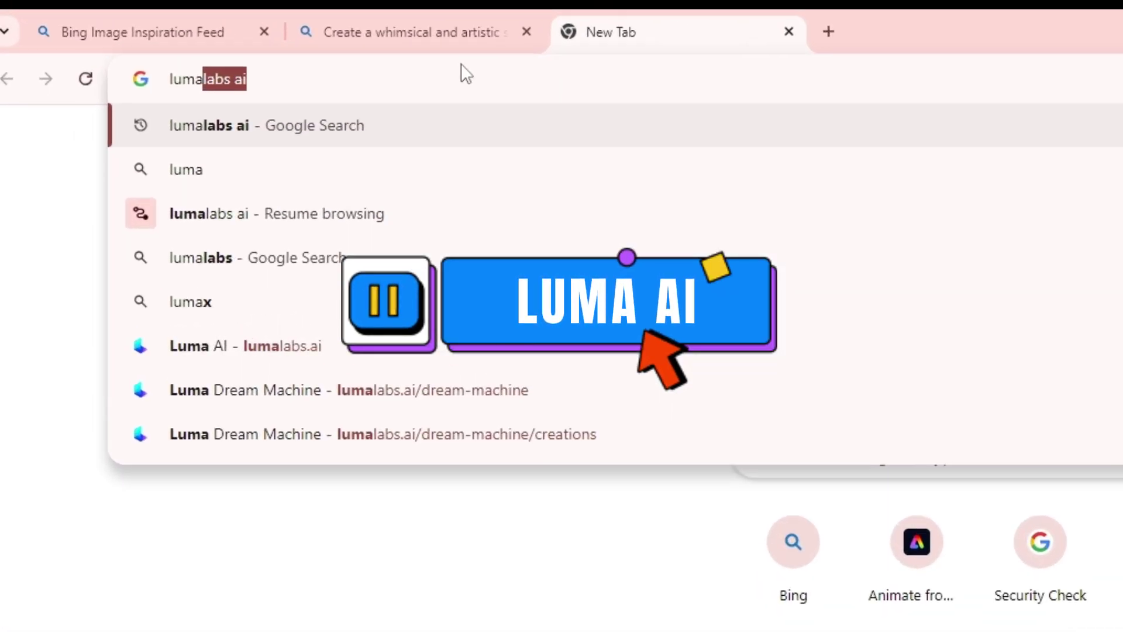
Search for Luma Dream Machine, open the site, and sign in with Google
{"action": "key", "text": "Return"}
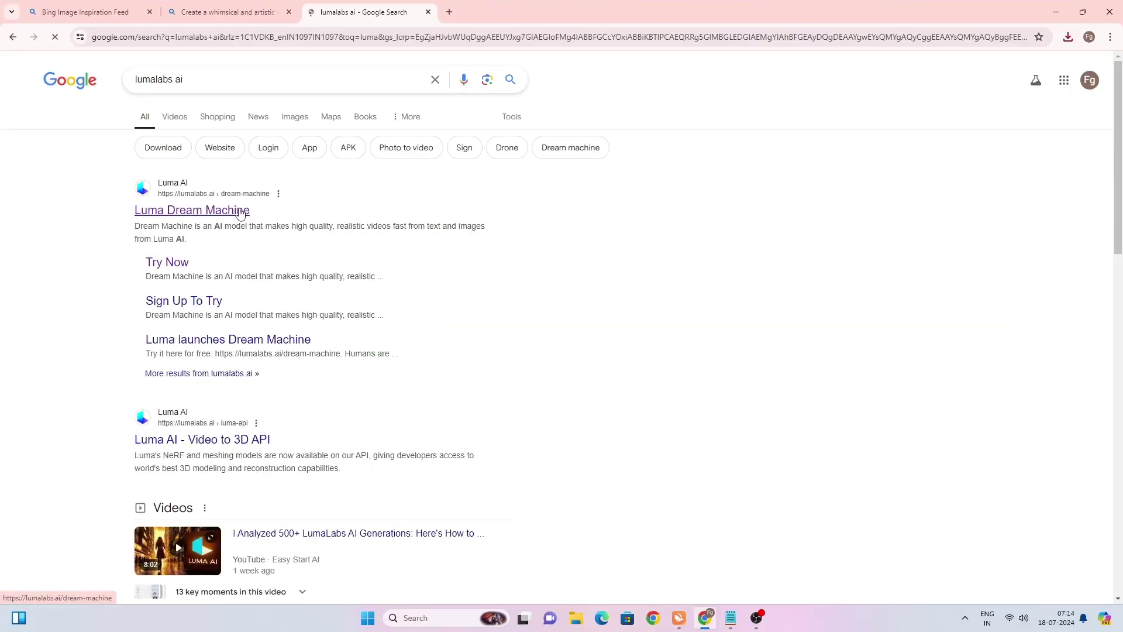
{"action": "left_click", "coordinate": [242, 213]}
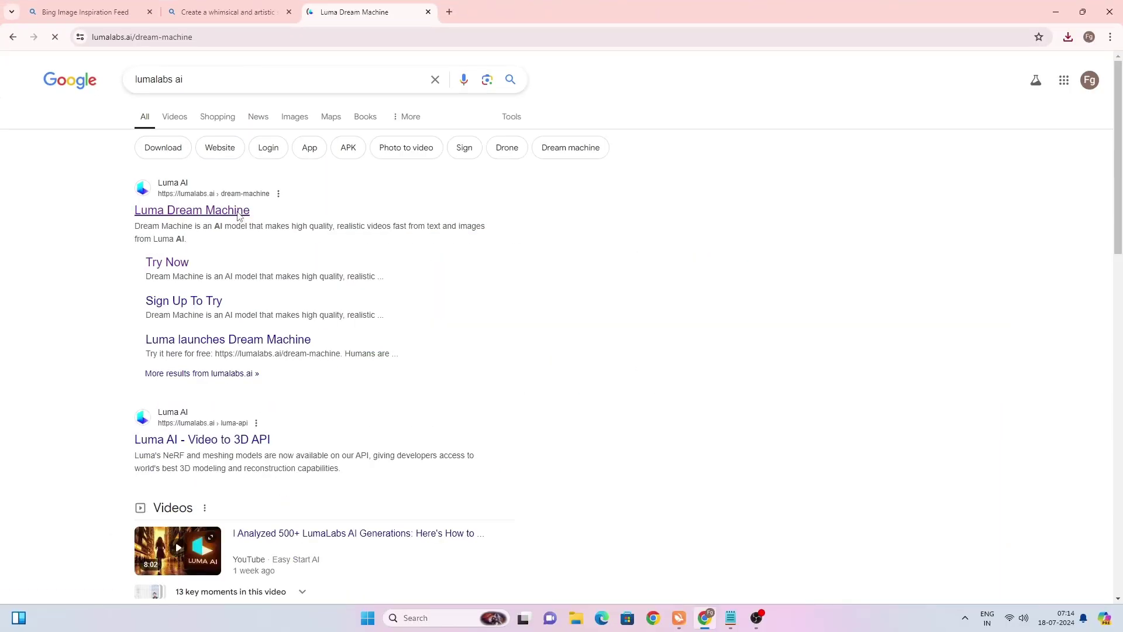
{"action": "left_click", "coordinate": [1066, 81]}
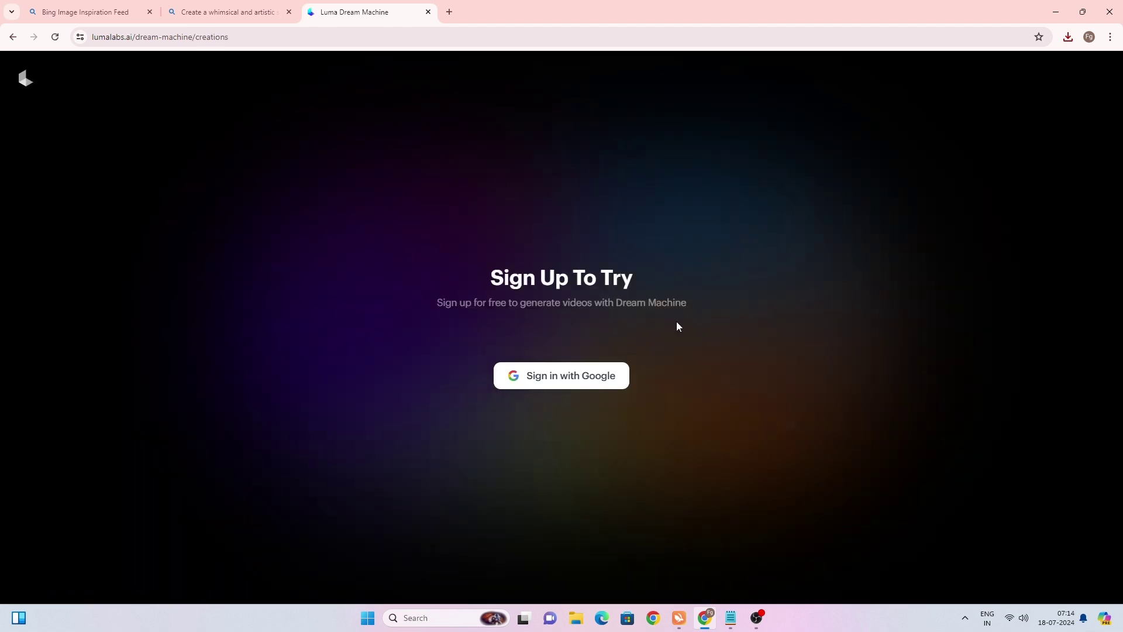
{"action": "left_click", "coordinate": [560, 375]}
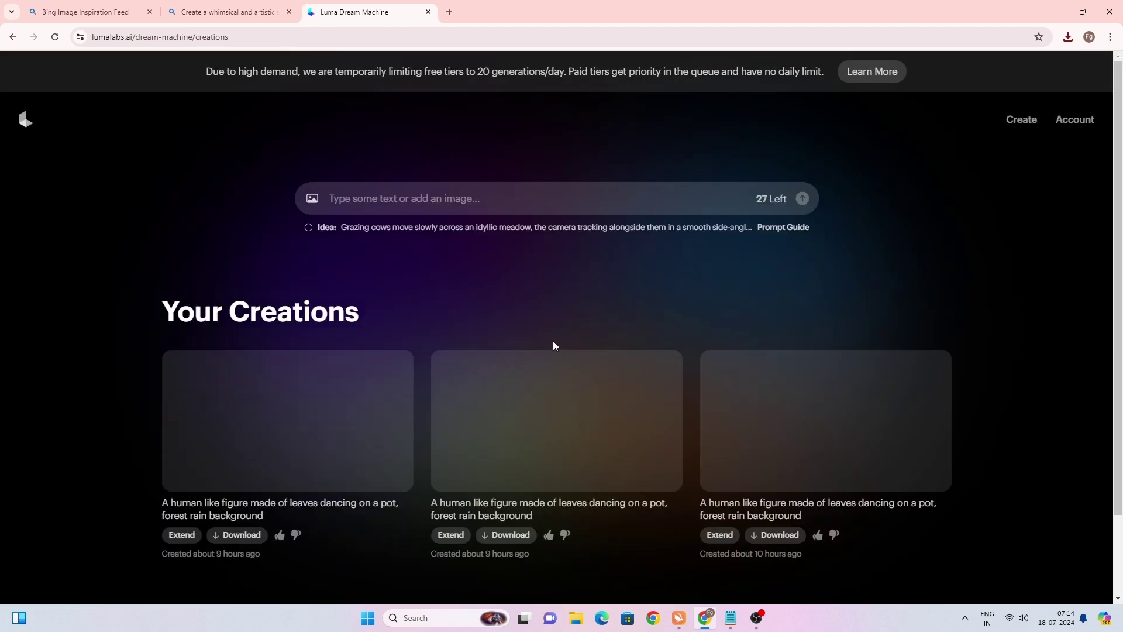
{"action": "scroll", "coordinate": [506, 413], "scroll_direction": "down", "scroll_amount": 1}
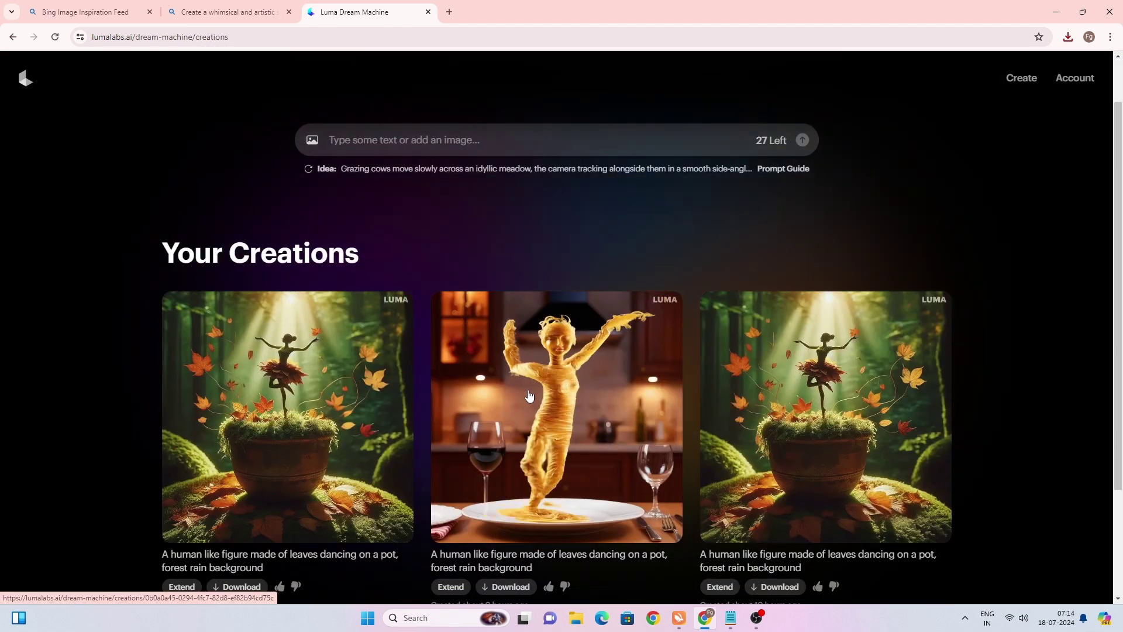
{"action": "scroll", "coordinate": [317, 378], "scroll_direction": "up", "scroll_amount": 2}
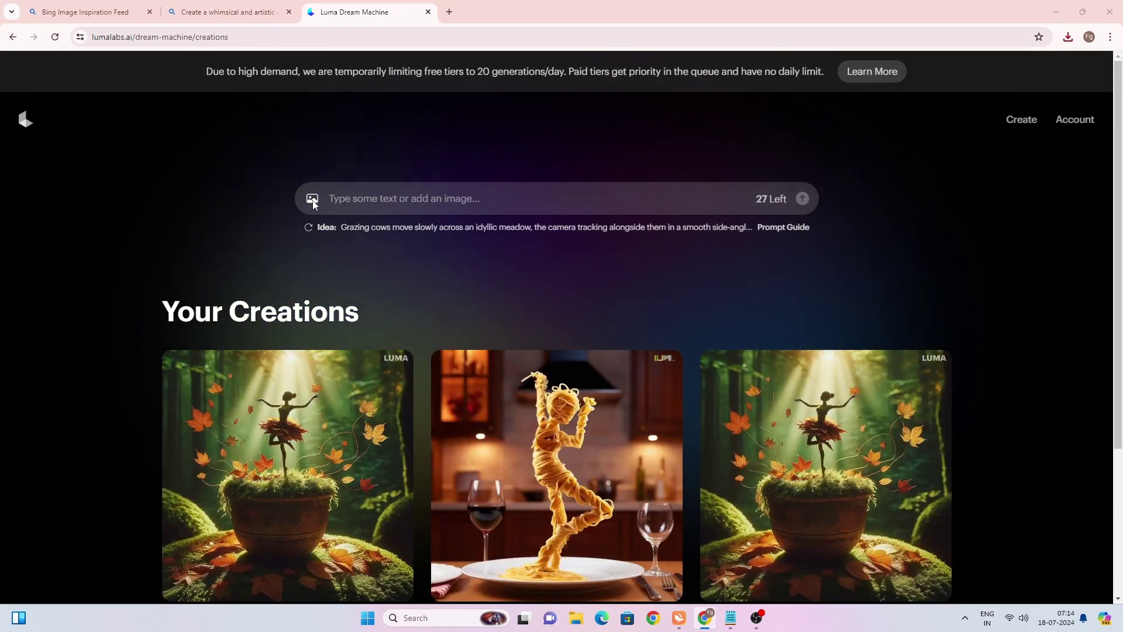
Attach an image as the start frame and paste the leaf-figure-on-a-pot prompt from Notepad
{"action": "left_click", "coordinate": [312, 198]}
{"action": "double_click", "coordinate": [197, 127]}
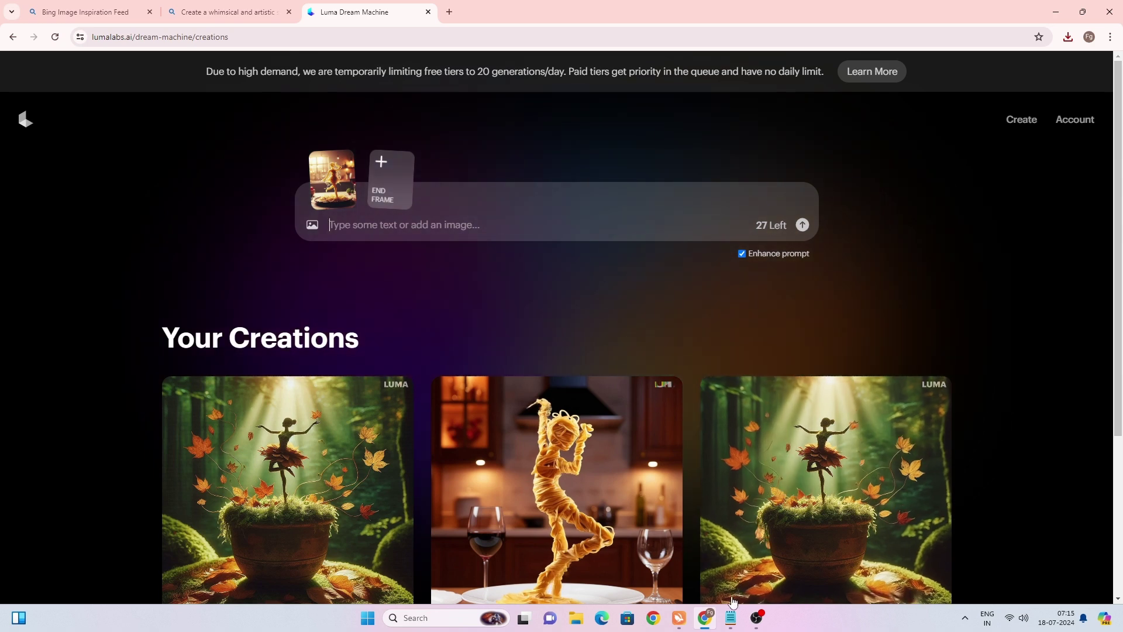
{"action": "left_click", "coordinate": [730, 617]}
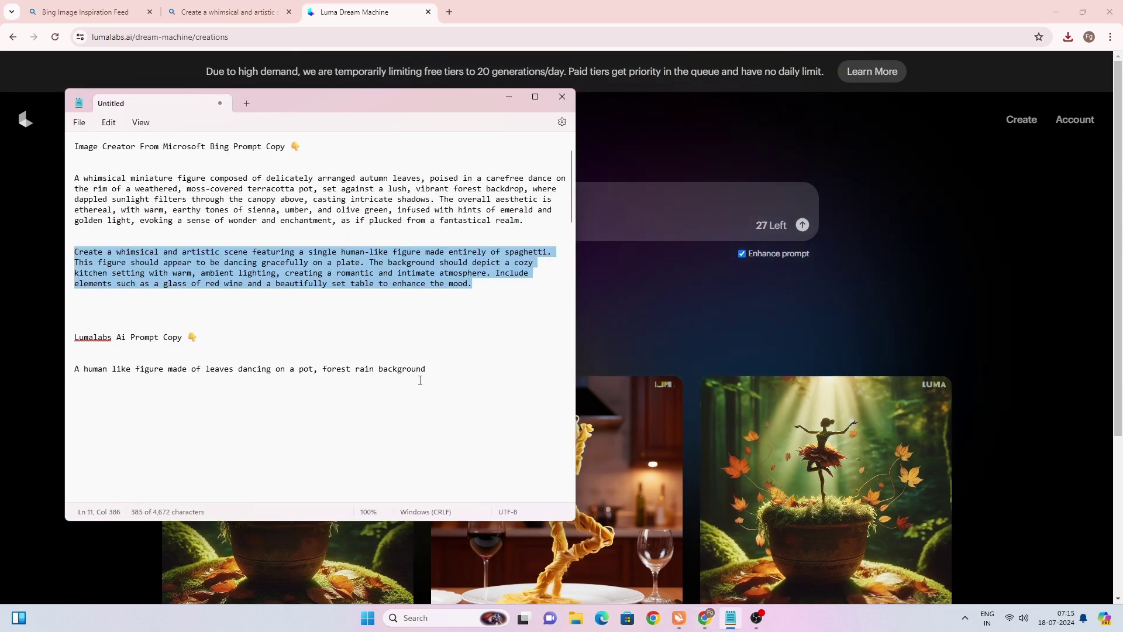
{"action": "left_click_drag", "start_coordinate": [430, 369], "coordinate": [285, 372]}
{"action": "left_click_drag", "start_coordinate": [79, 378], "coordinate": [71, 376]}
{"action": "key", "text": "ctrl+c"}
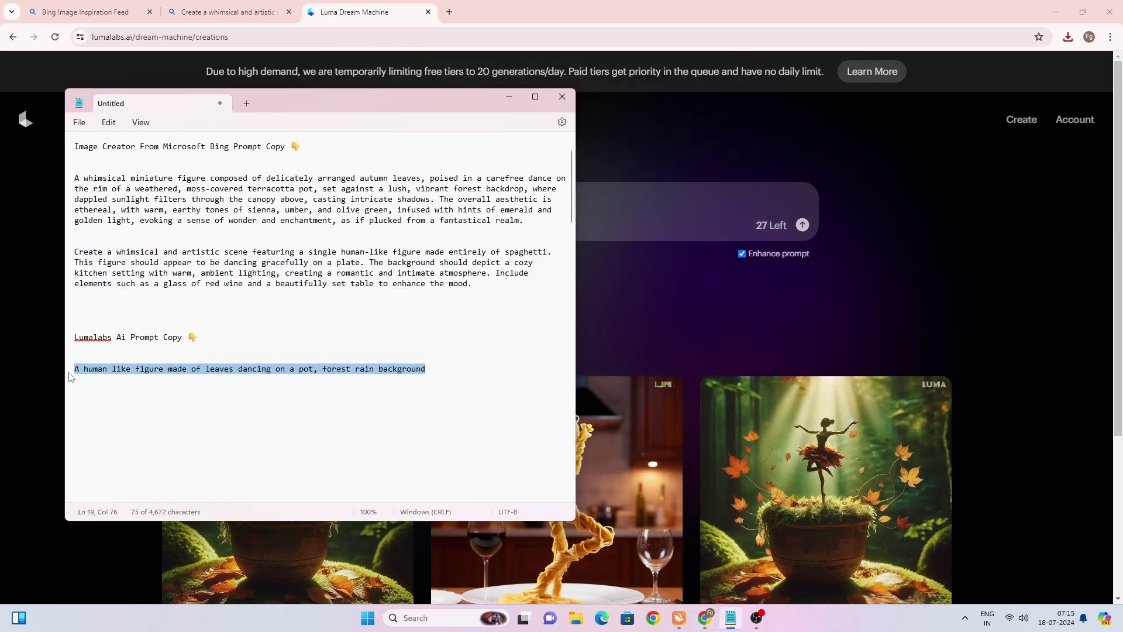
{"action": "left_click", "coordinate": [508, 97]}
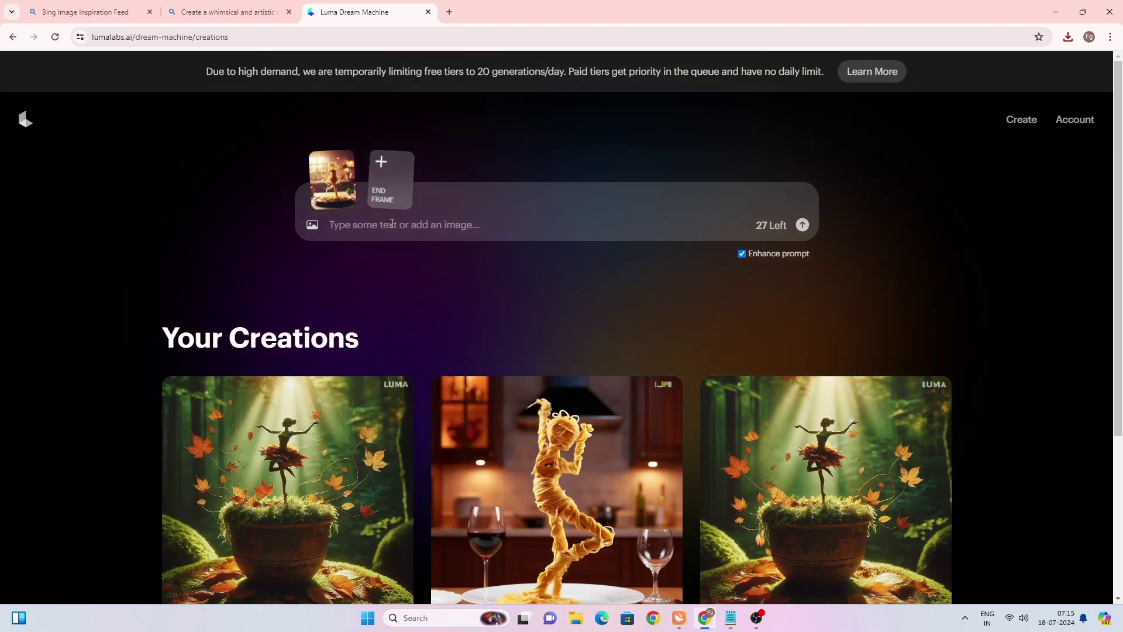
{"action": "left_click", "coordinate": [392, 224]}
{"action": "key", "text": "ctrl+v"}
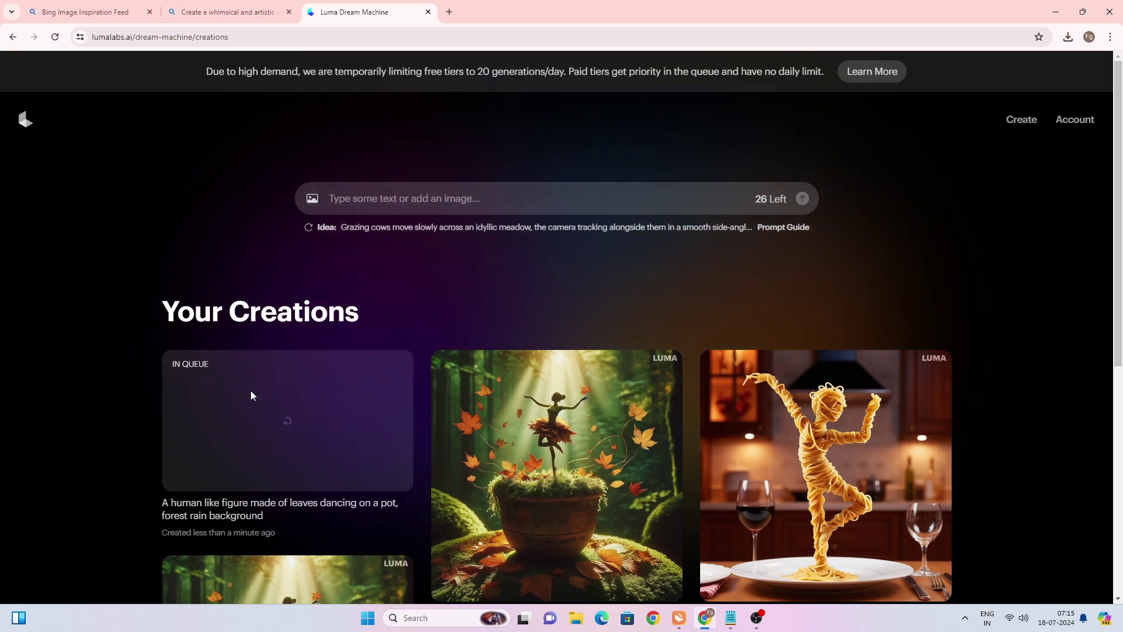
{"action": "scroll", "coordinate": [251, 390], "scroll_direction": "down", "scroll_amount": 1}
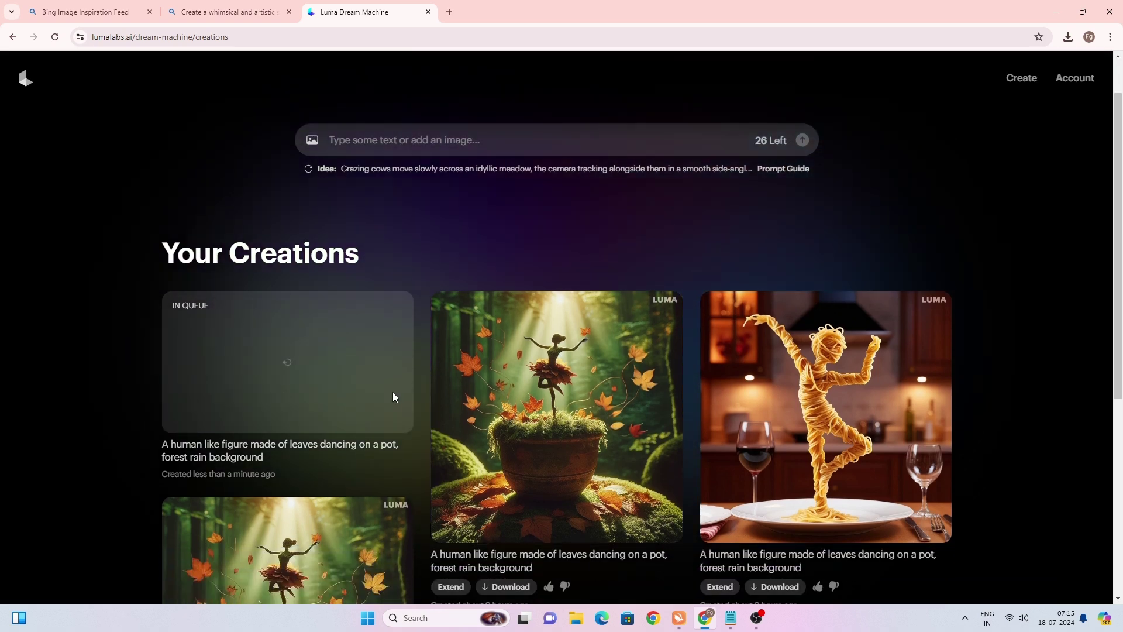
Open the earlier leaf-figure creation card and download its video
{"action": "left_click", "coordinate": [583, 422]}
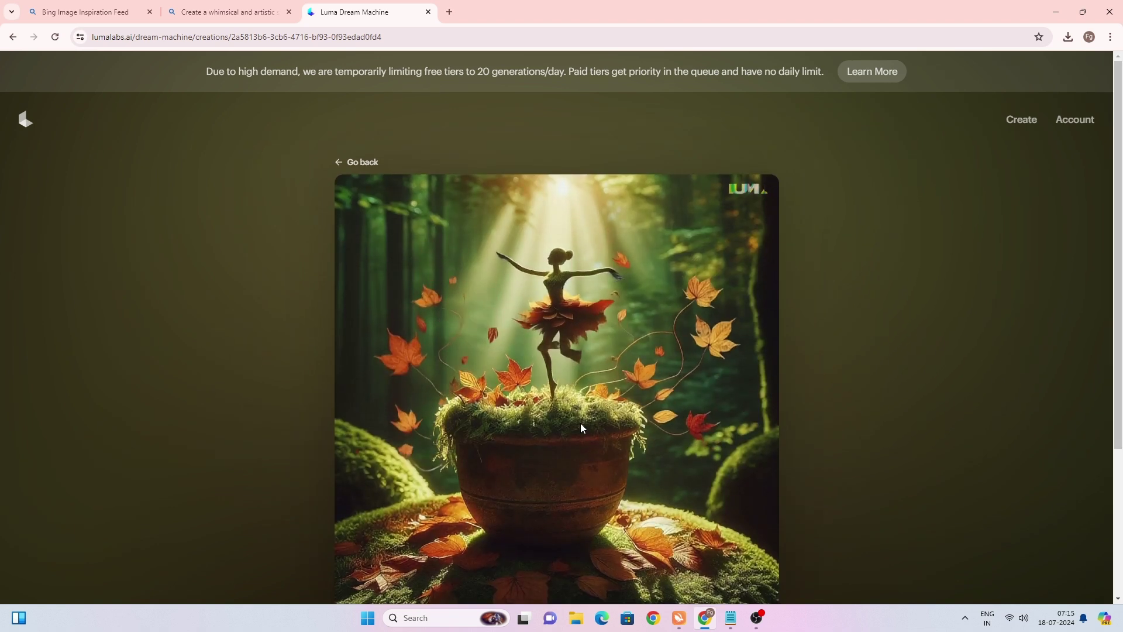
{"action": "scroll", "coordinate": [580, 423], "scroll_direction": "down", "scroll_amount": 2}
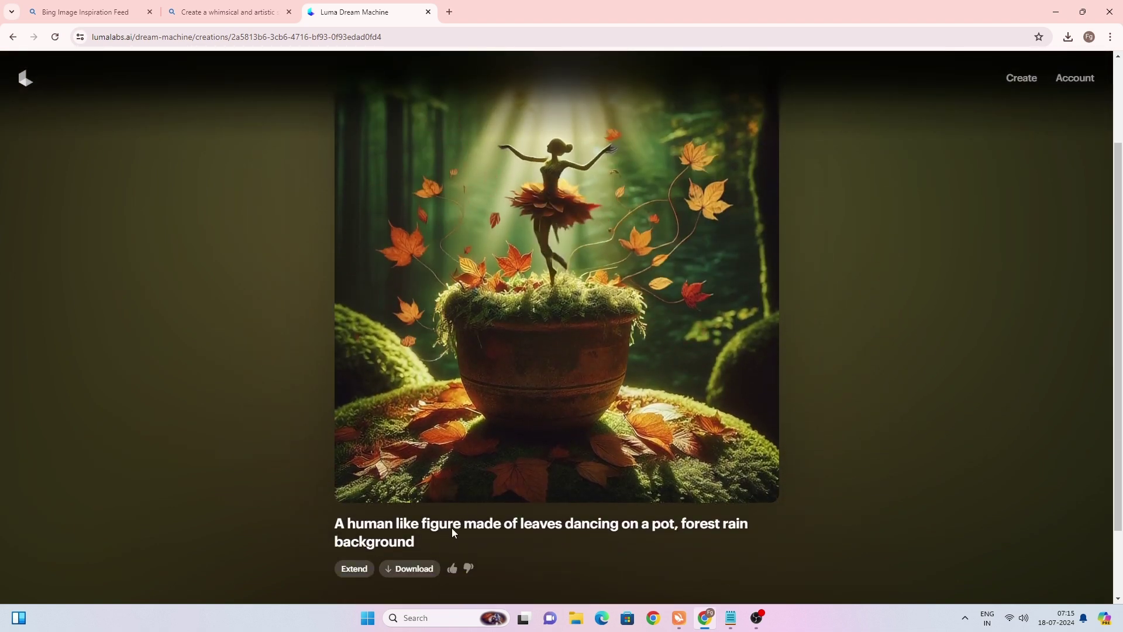
{"action": "left_click", "coordinate": [413, 568]}
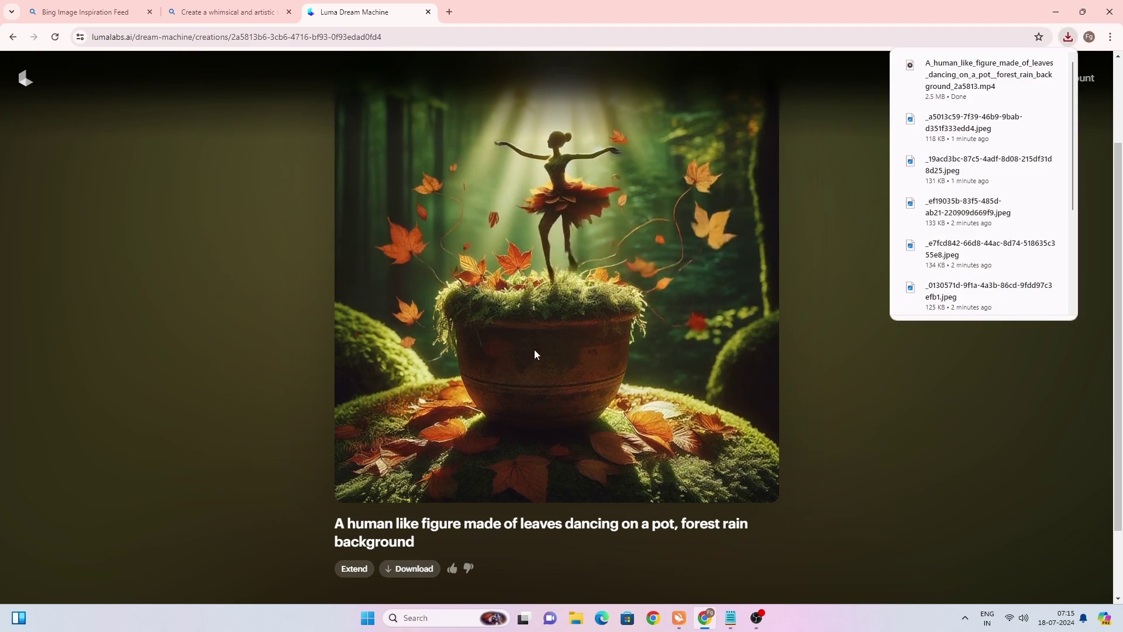
{"action": "scroll", "coordinate": [451, 292], "scroll_direction": "up", "scroll_amount": 3}
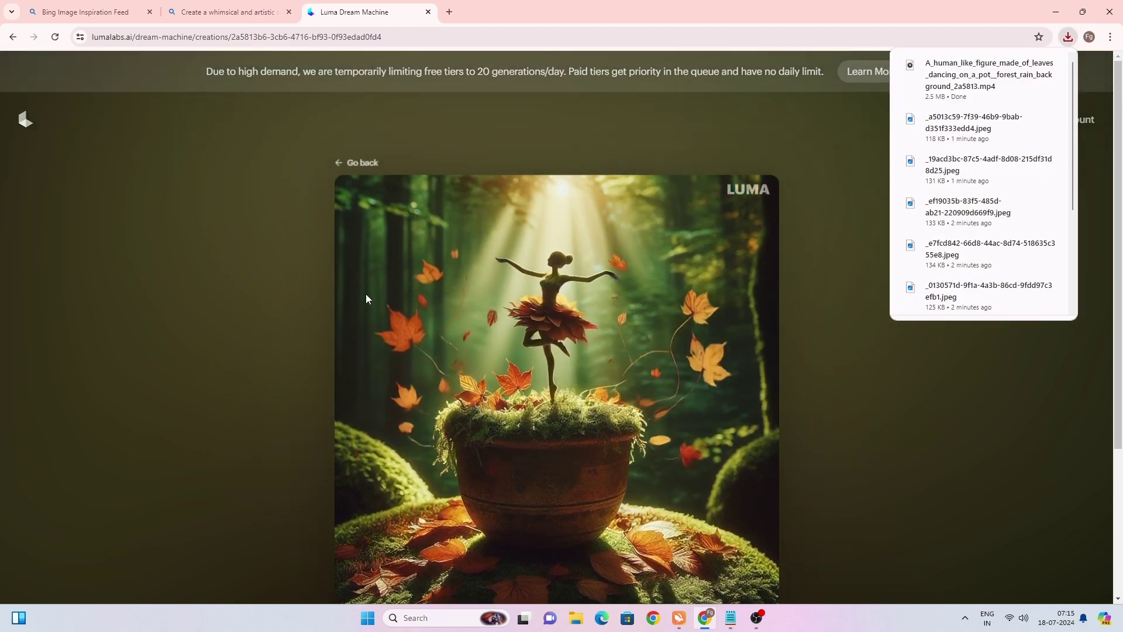